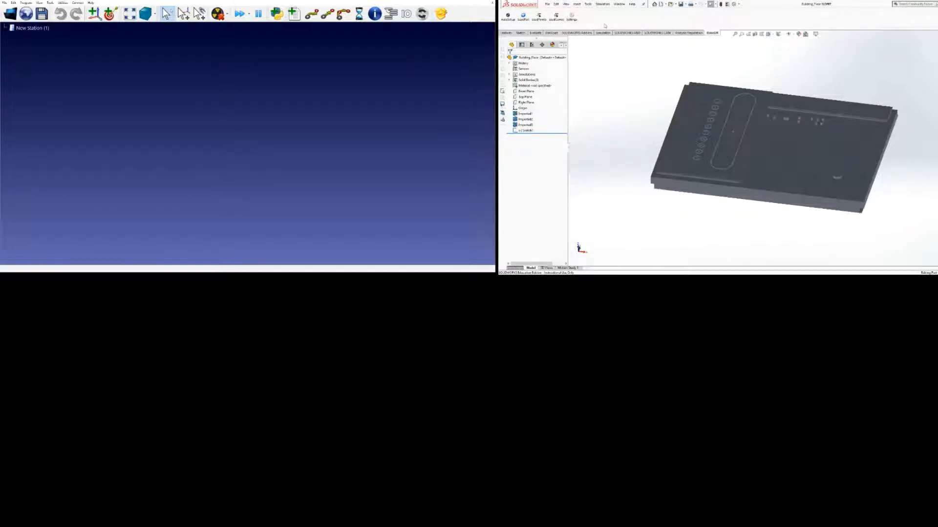
left_click(576, 21)
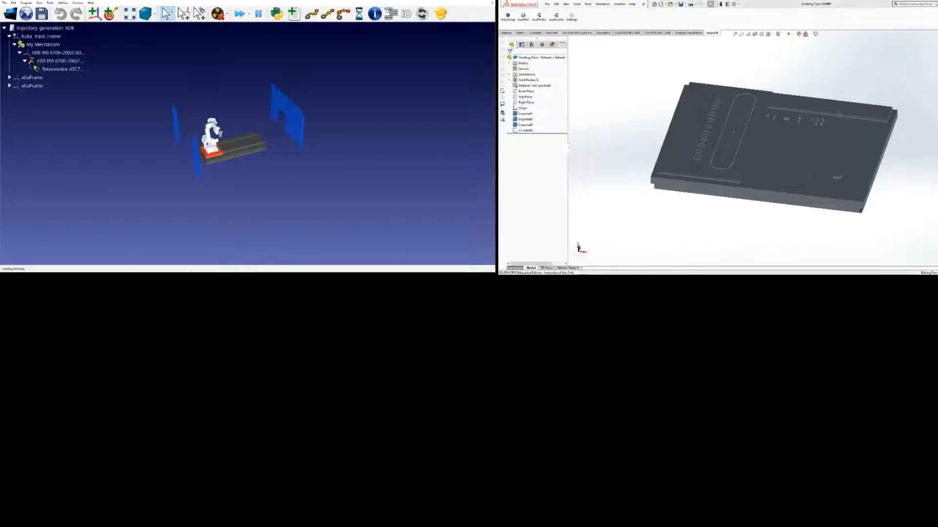
- In RoboDK, add a reference frame to the trajectory generation station and name it ReferenceSW
left_click(245, 241)
left_click(68, 31)
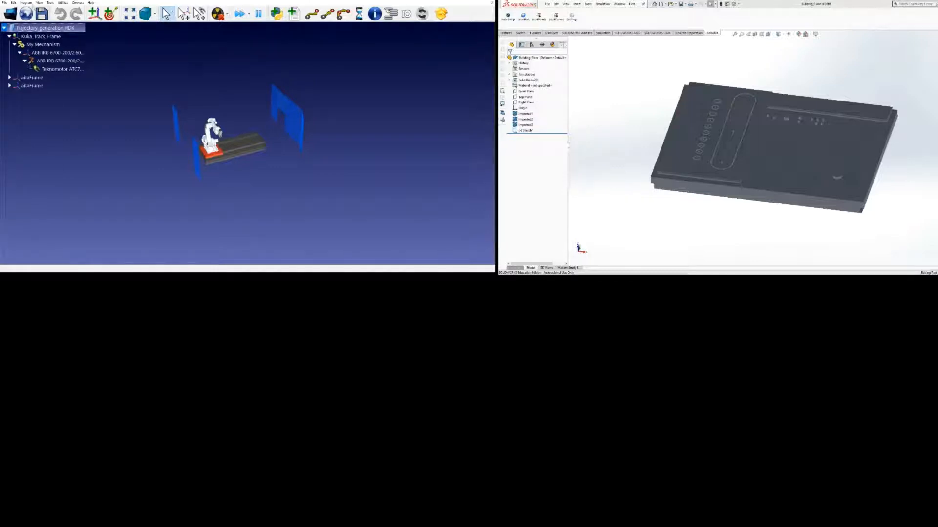
left_click(27, 3)
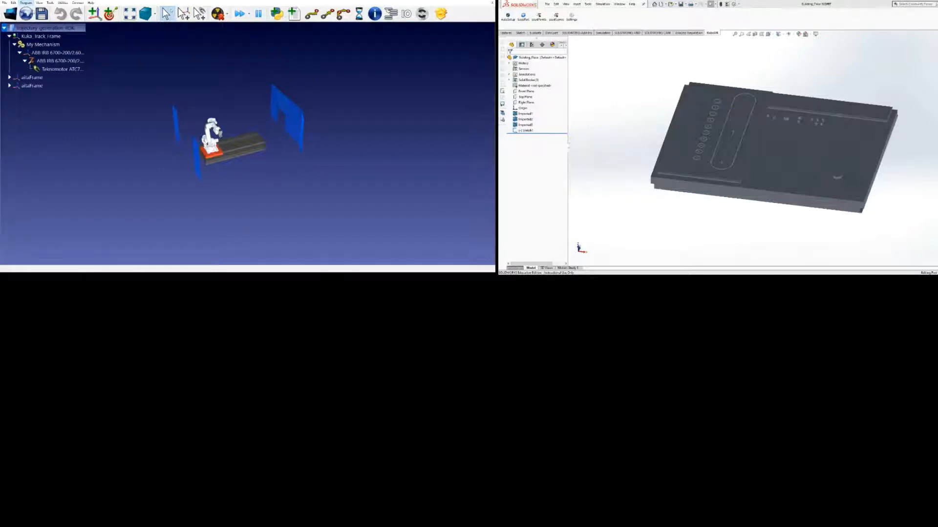
left_click(44, 11)
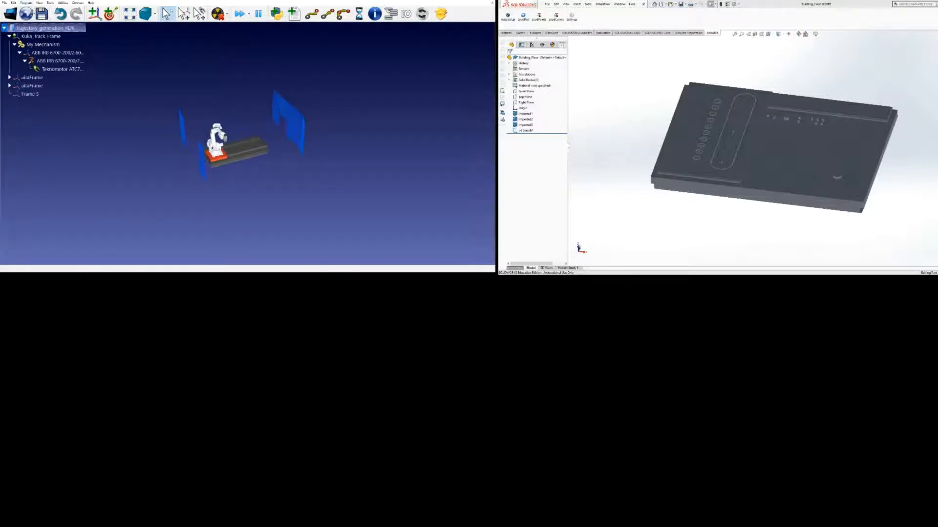
left_click(36, 95)
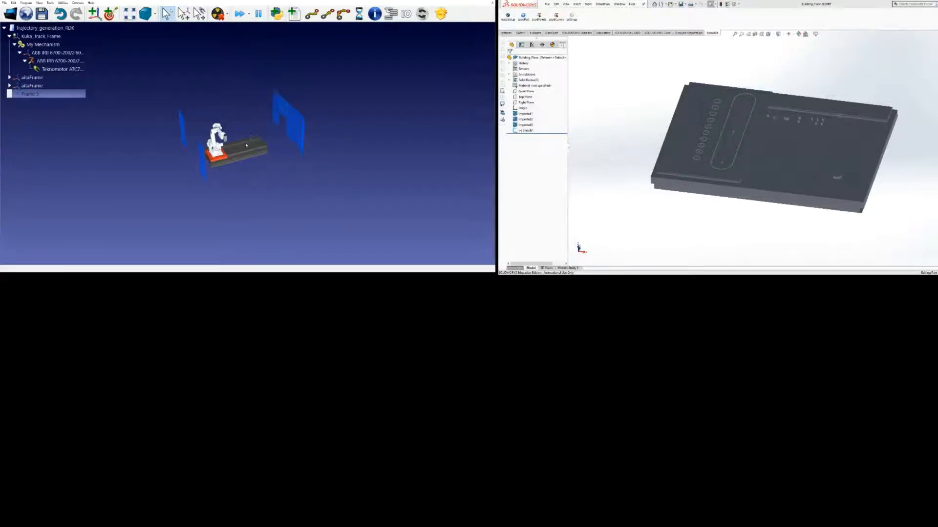
type("ReferenceSW")
left_click(153, 169)
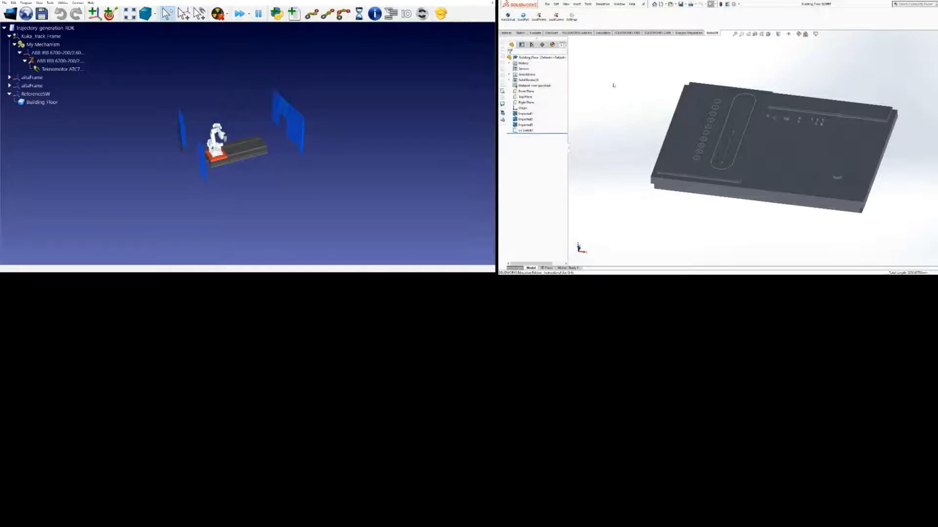
- Switch to SolidWorks and load the Building Floor part into the RoboDK station
left_click(527, 23)
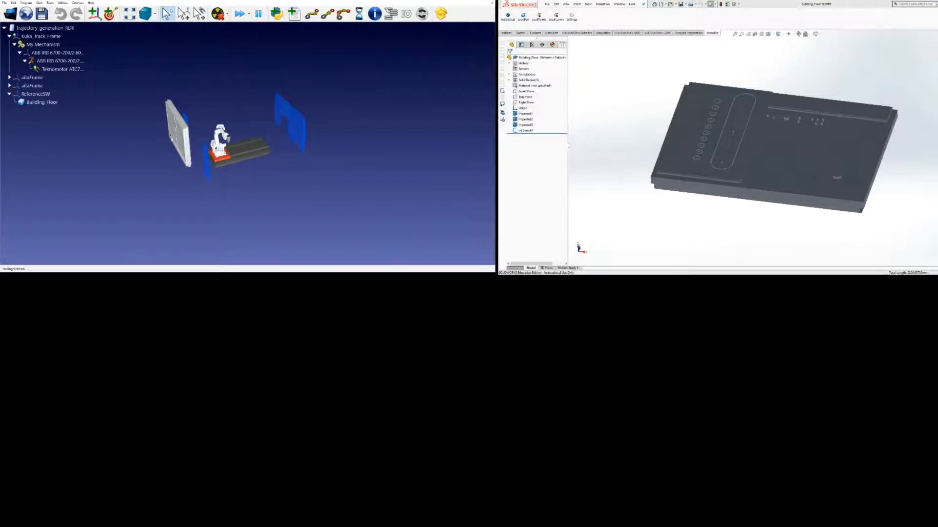
- In RoboDK, reorient the ReferenceSW frame by setting its second rotation angle to 90 degrees and changing its third rotation angle
double_click(36, 94)
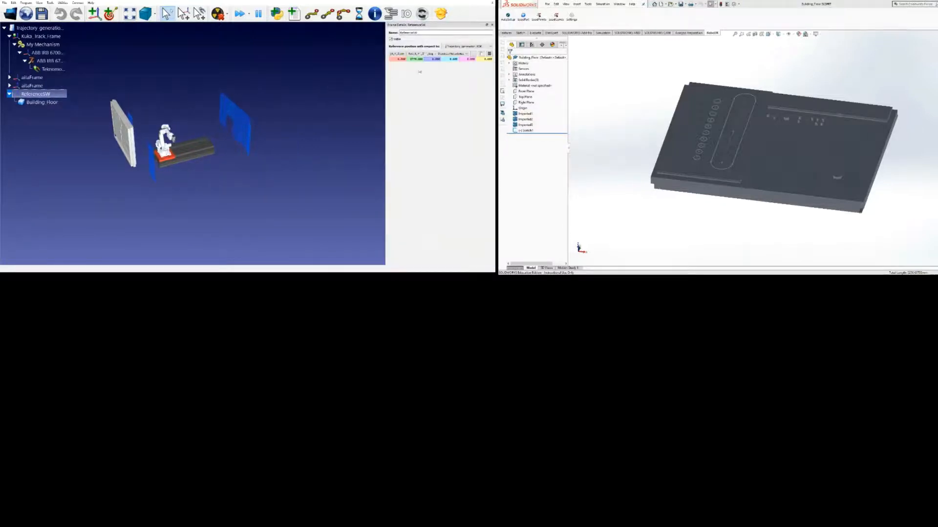
left_click(468, 59)
type("90")
key("Tab")
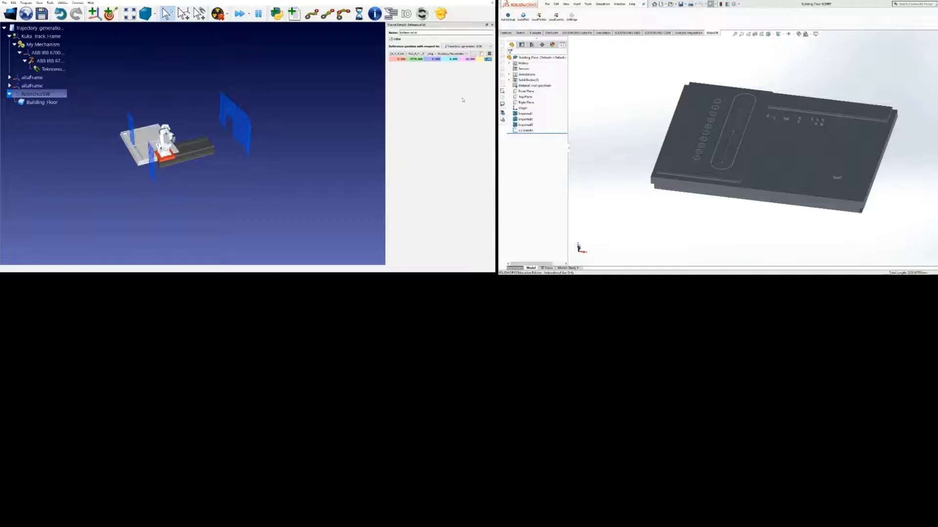
type("10")
key("Return")
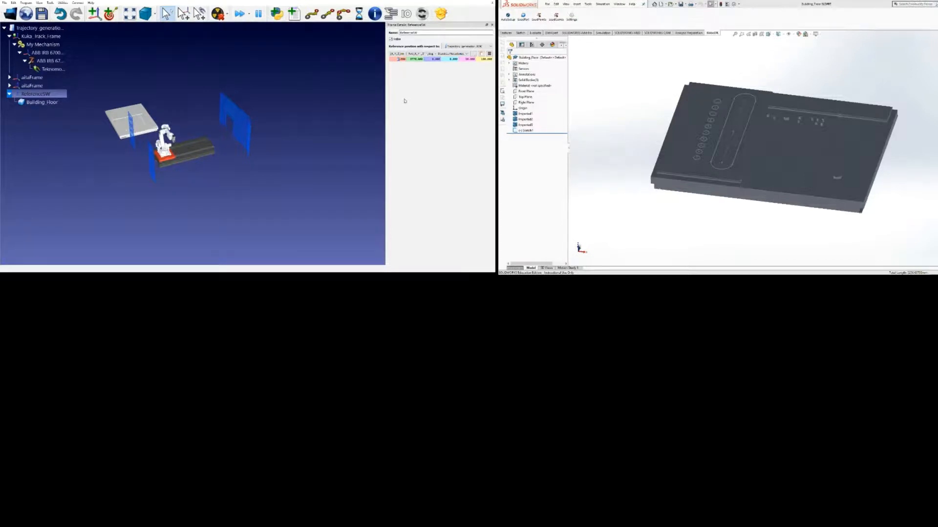
- Offset the ReferenceSW frame in X and Y to place the floor beside the robot rail, and extend the part's name with a suffix
key("Return")
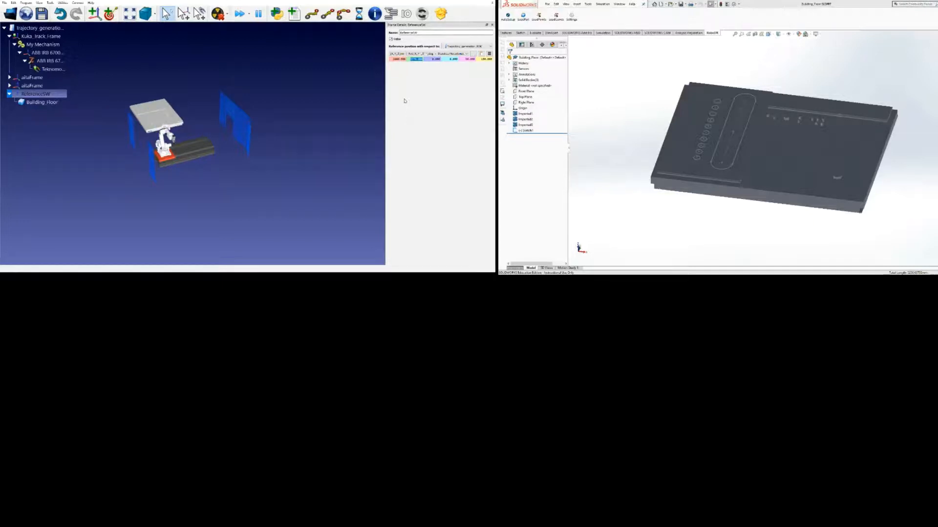
type("160")
key("Return")
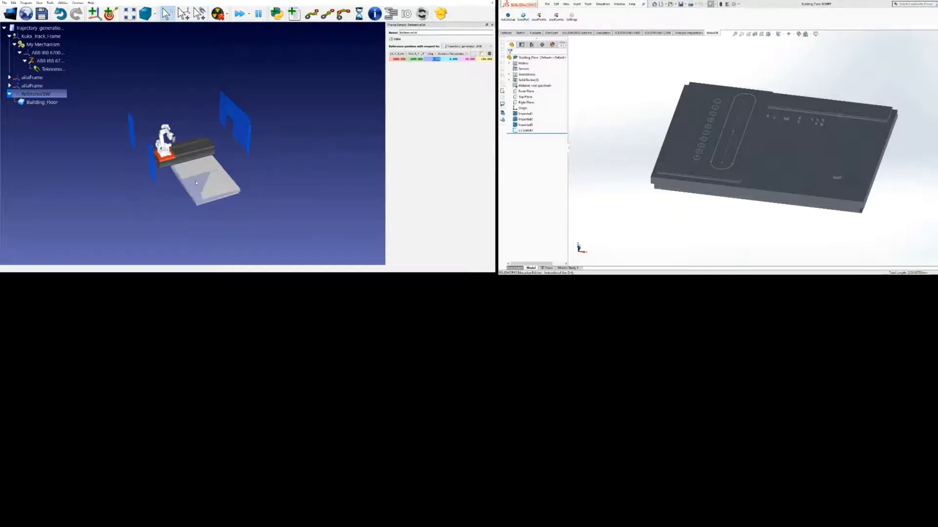
scroll(196, 183, "up", 1)
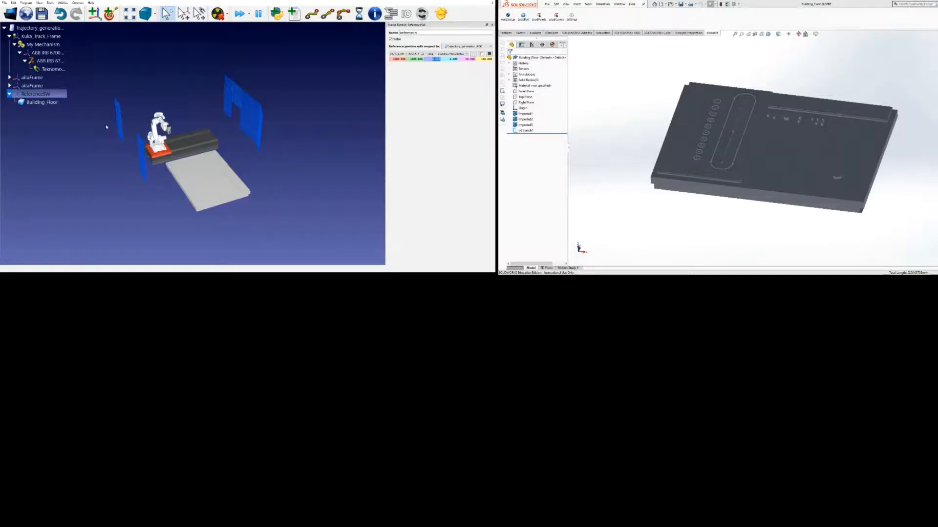
left_click(53, 104)
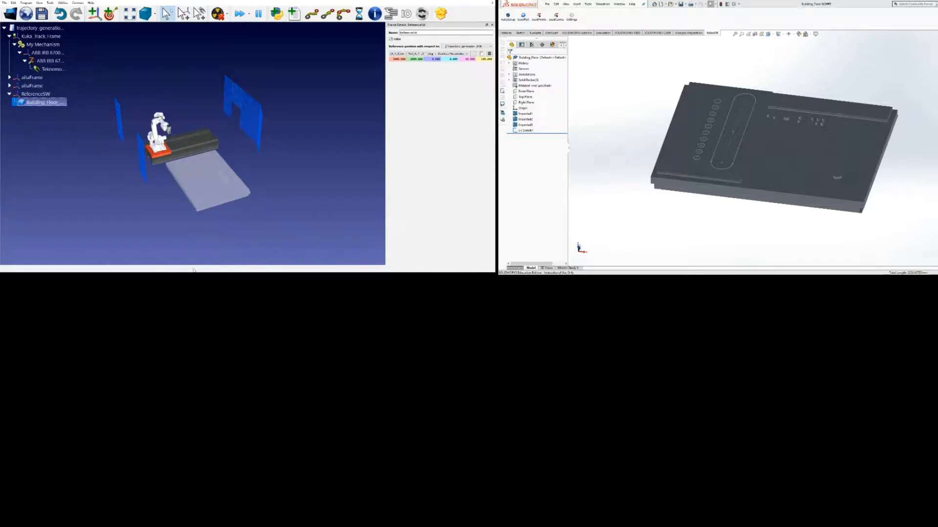
- Switch to SolidWorks and load the closed slot-shaped sketch outline on the floor into RoboDK as curves
left_click(651, 274)
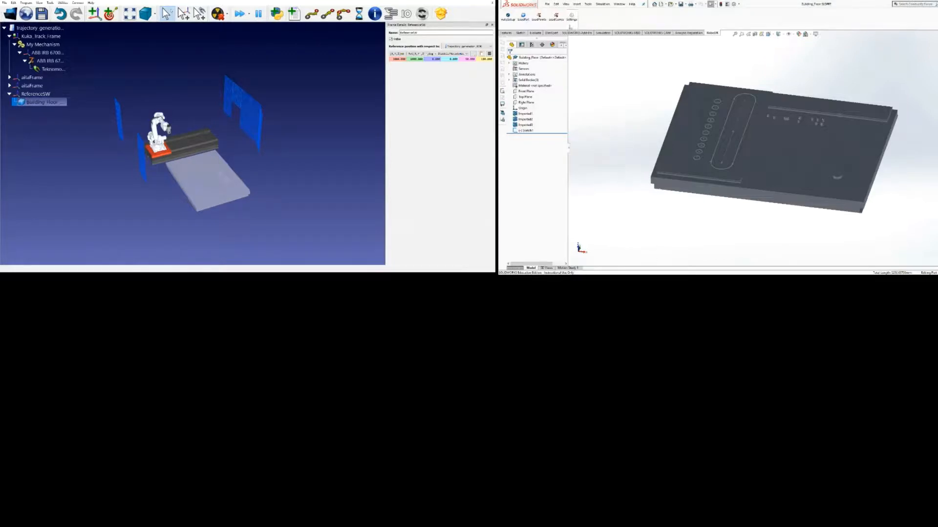
left_click(557, 18)
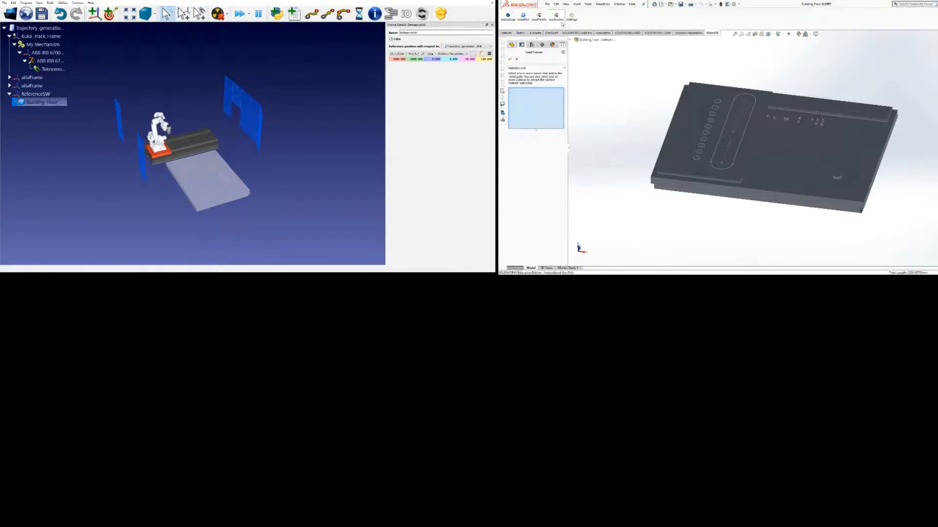
left_click(741, 94)
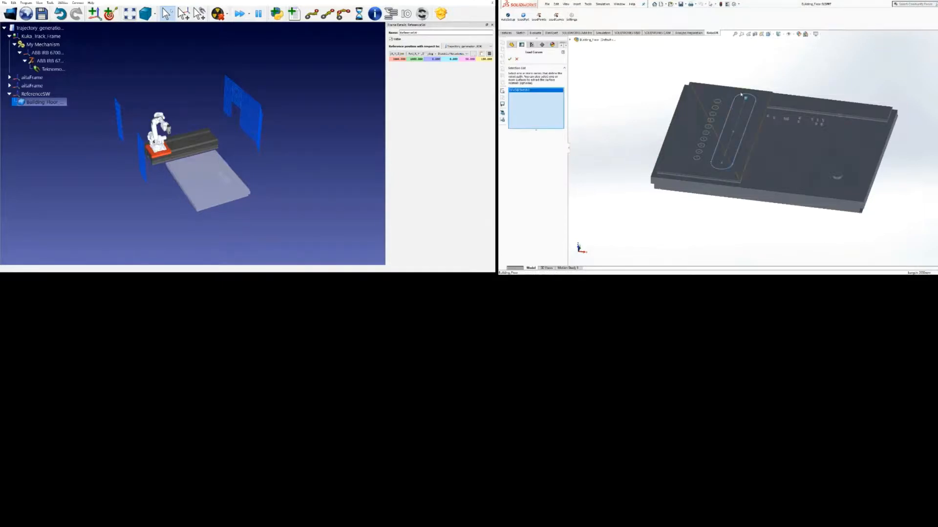
left_click(744, 99)
left_click(752, 114)
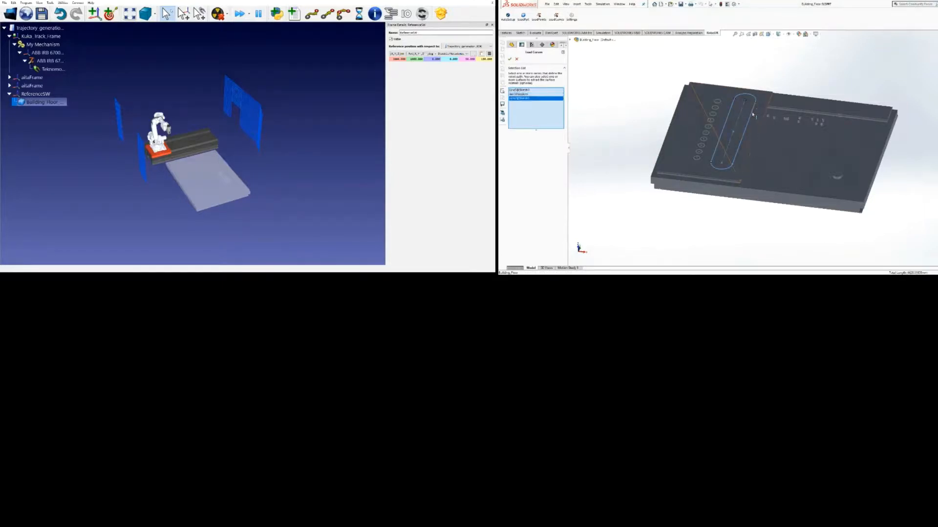
left_click(724, 168)
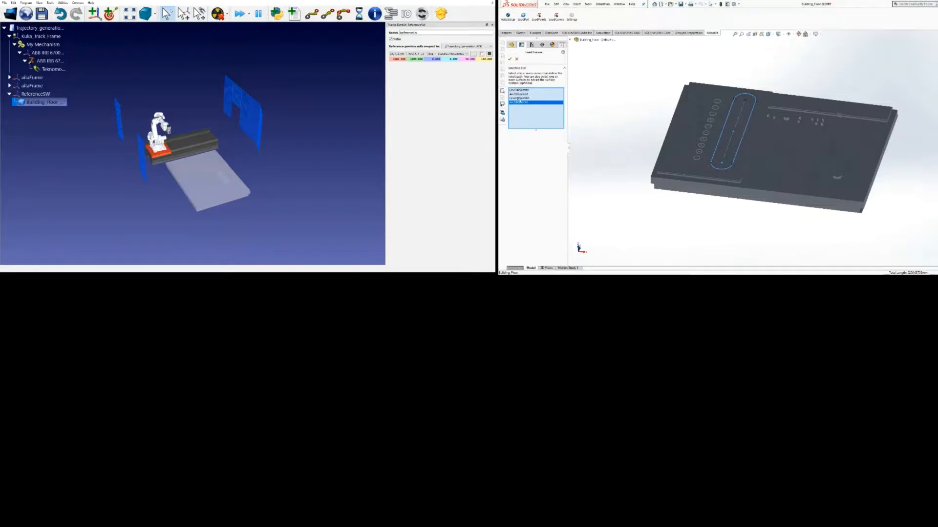
left_click(510, 59)
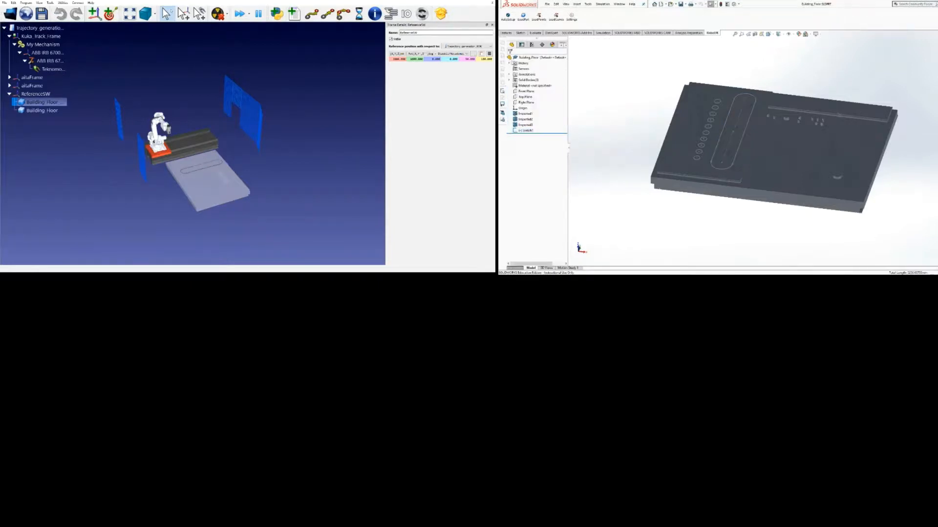
left_click(655, 256)
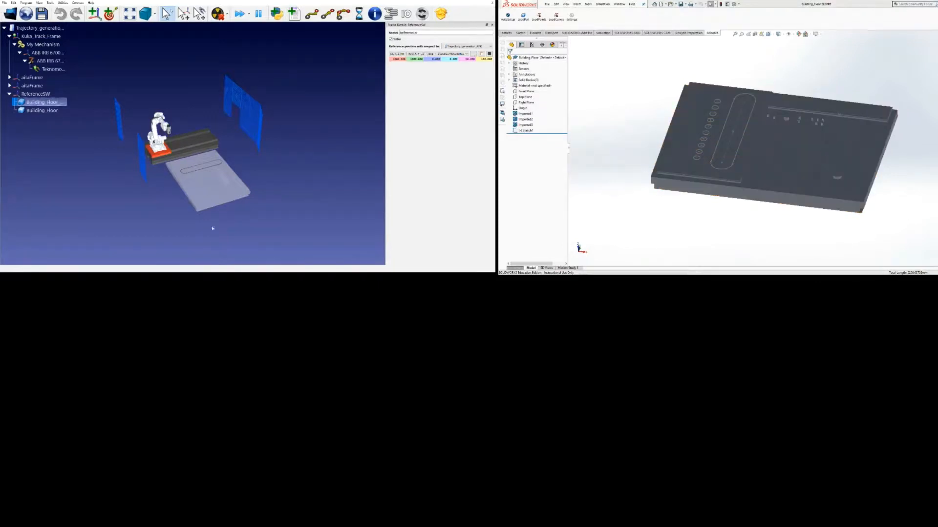
- Rename the imported slot curve object under ReferenceSW by adding a suffix to Building_Floor
scroll(209, 173, "up", 3)
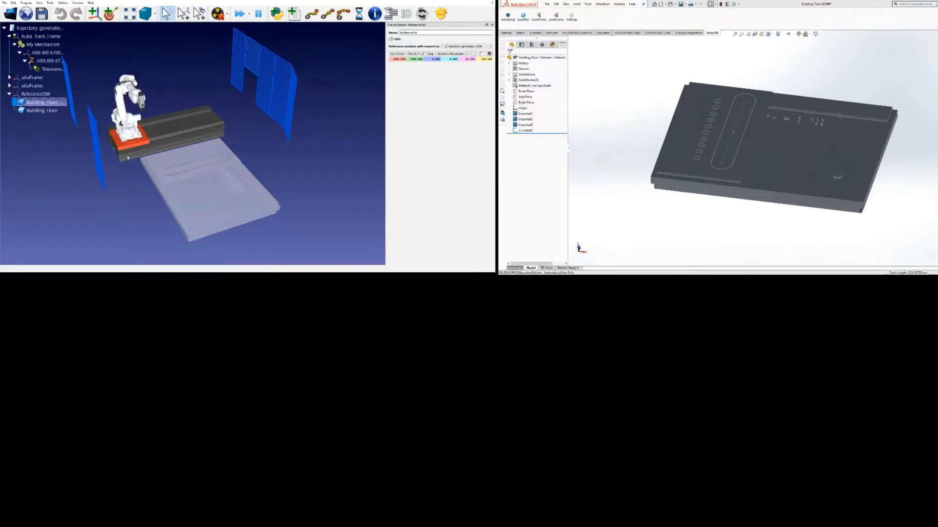
left_click(43, 111)
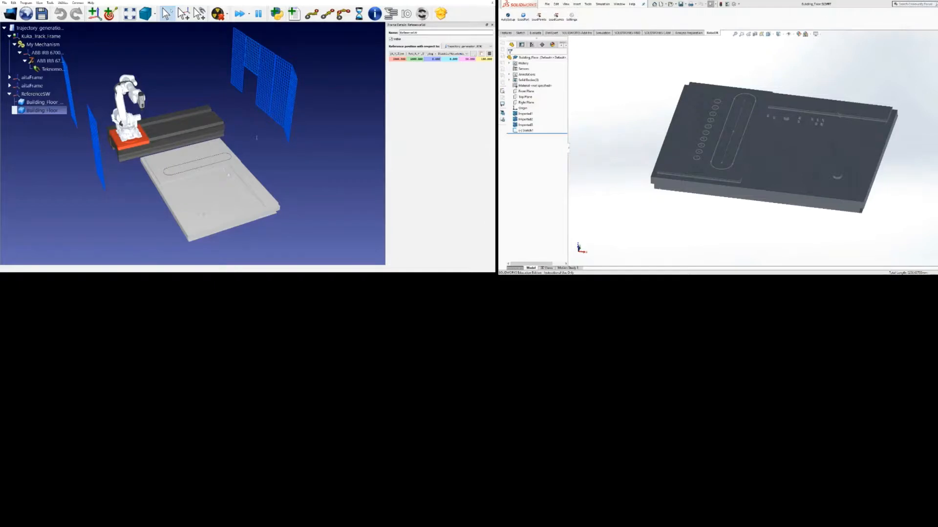
key("F2")
- Switch to SolidWorks and load the centre points of the ten small circles beside the slot into RoboDK as points
left_click(656, 274)
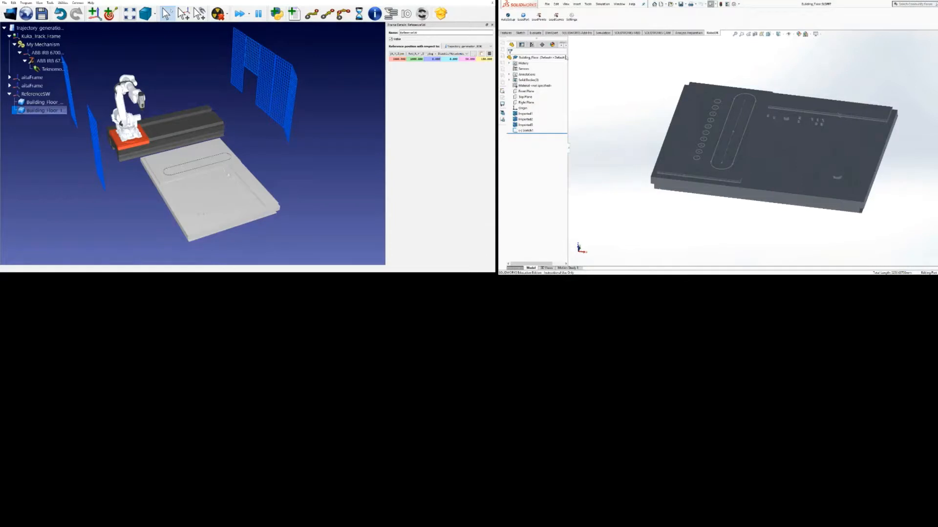
left_click(539, 18)
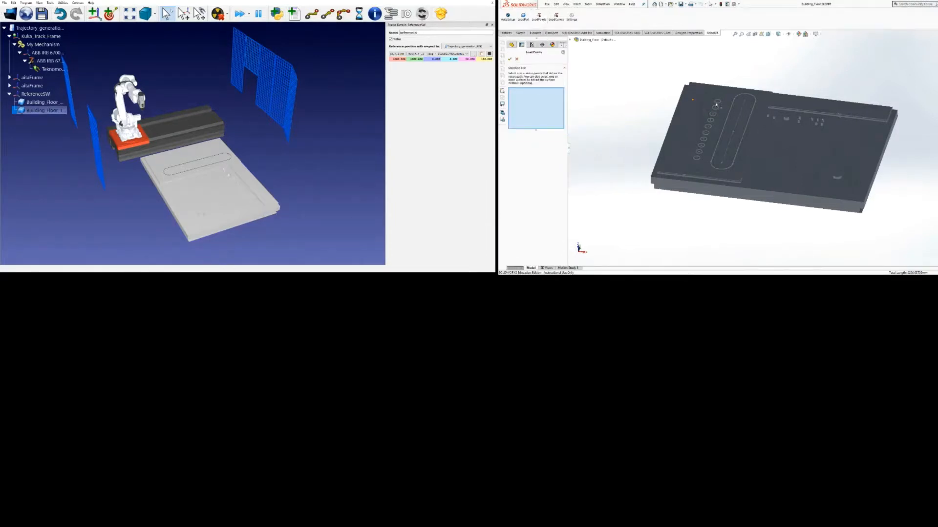
left_click(717, 102)
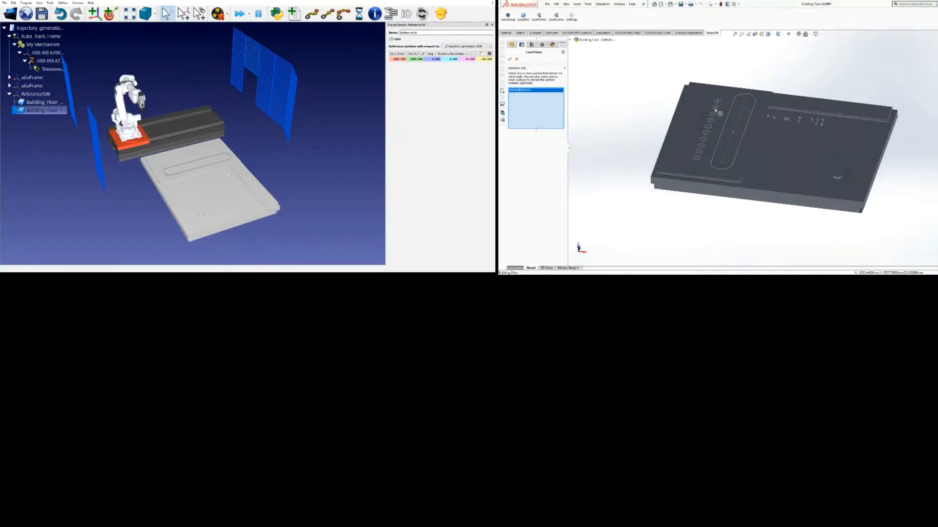
left_click(715, 108)
left_click(713, 115)
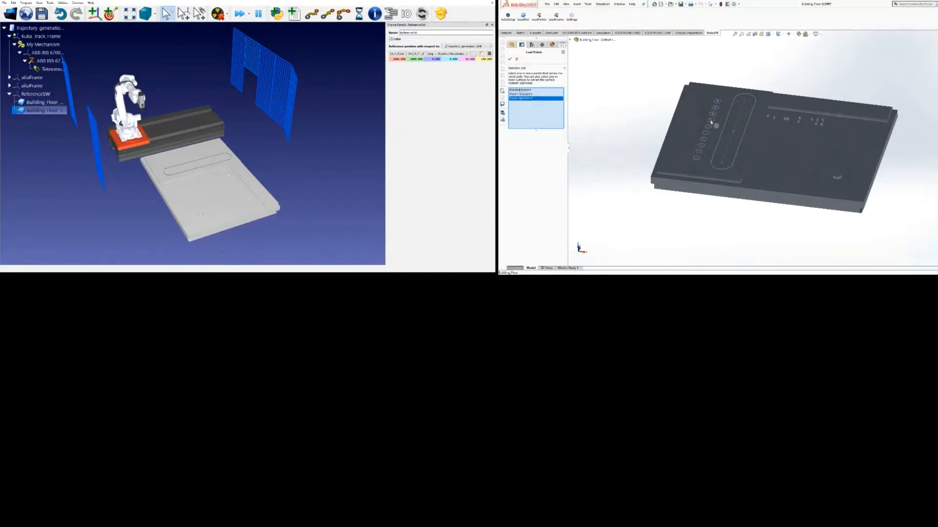
left_click(711, 121)
left_click(708, 127)
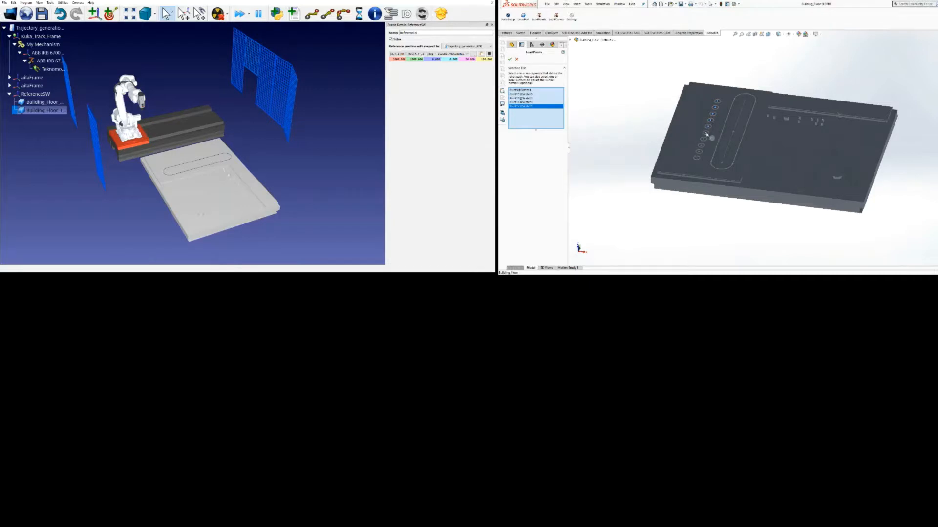
left_click(706, 133)
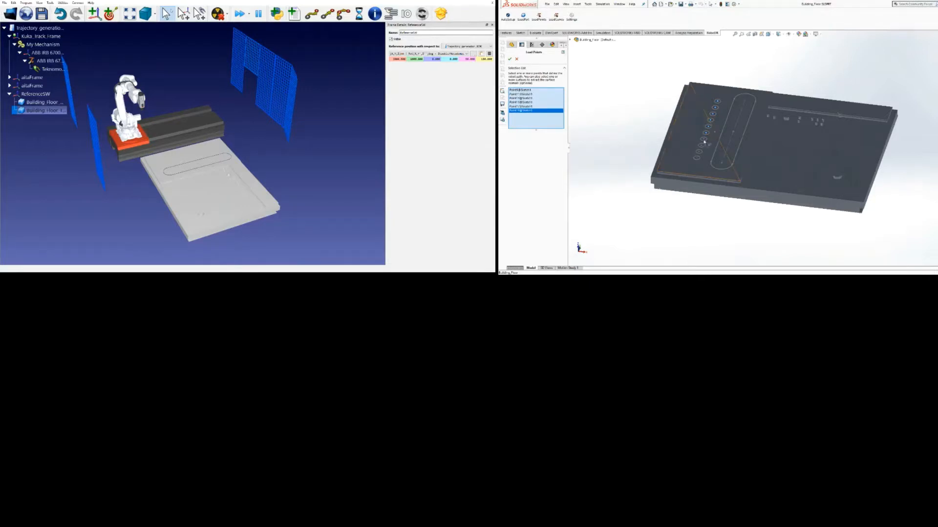
left_click(703, 140)
left_click(701, 147)
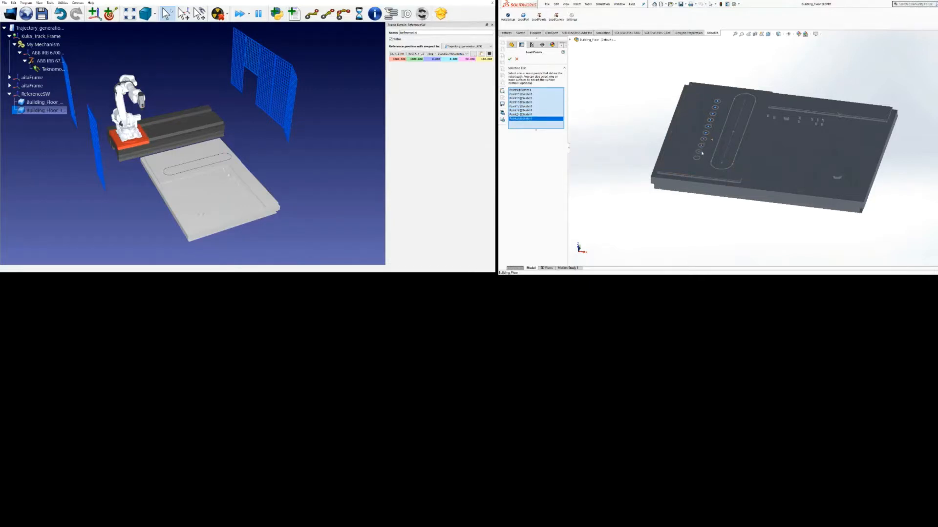
left_click(699, 152)
left_click(696, 158)
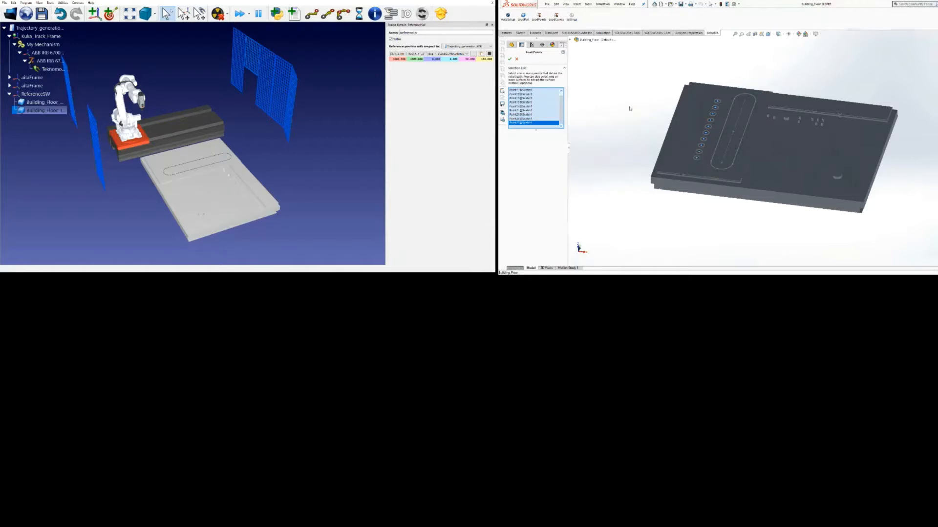
left_click(510, 59)
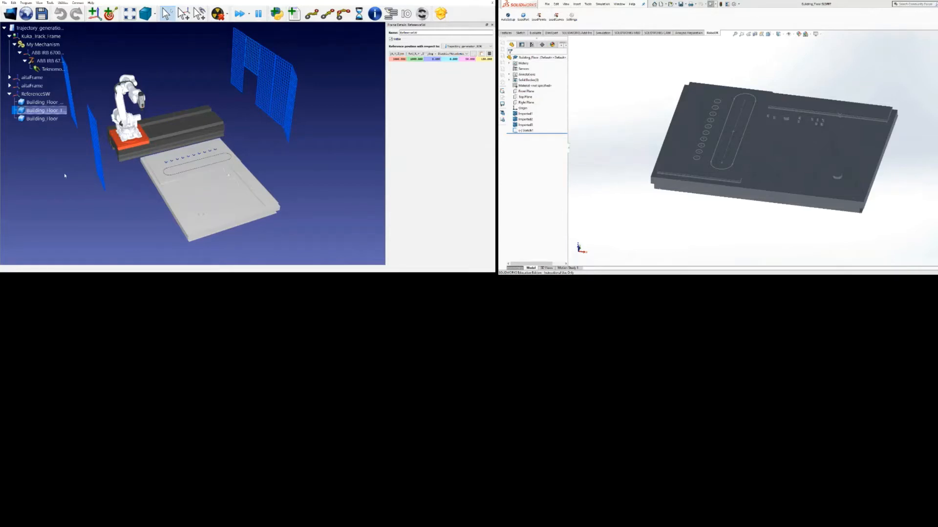
- Rename the imported points object under ReferenceSW by adding a suffix to Building_Floor
left_click(42, 119)
left_click(51, 121)
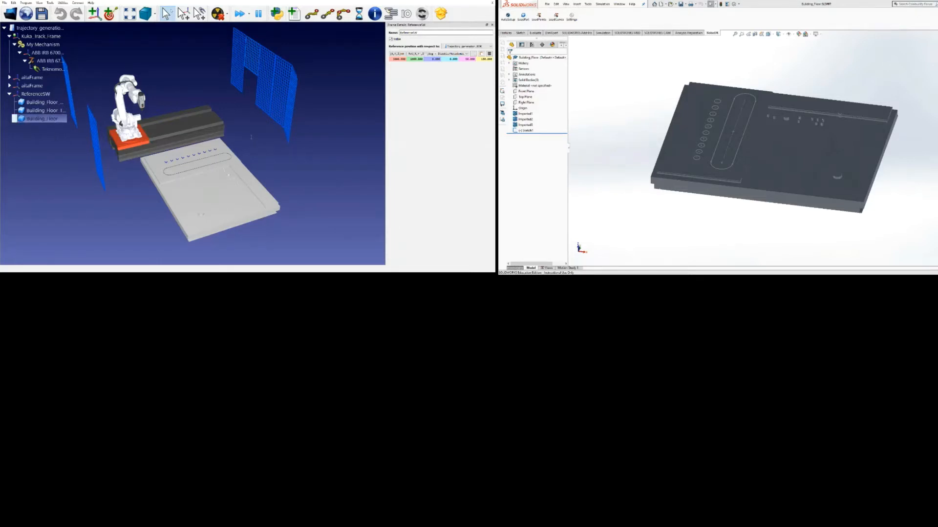
key("Return")
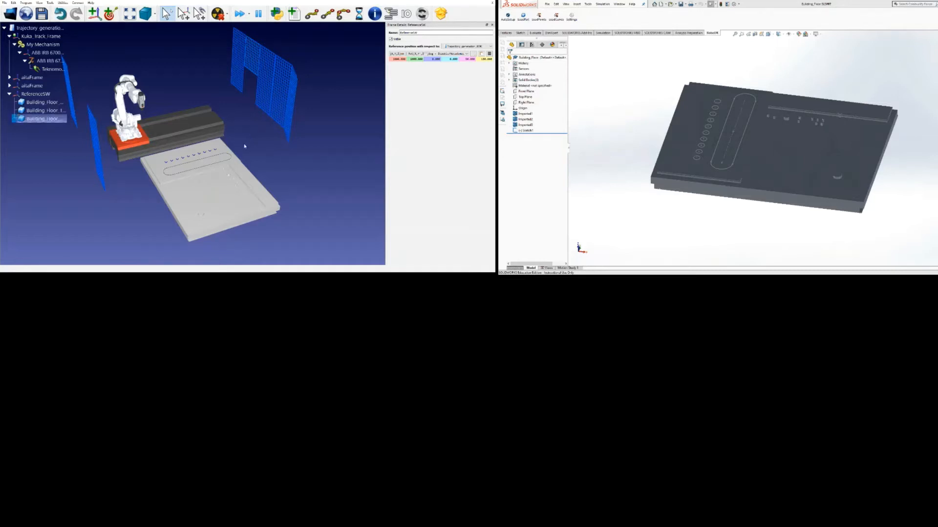